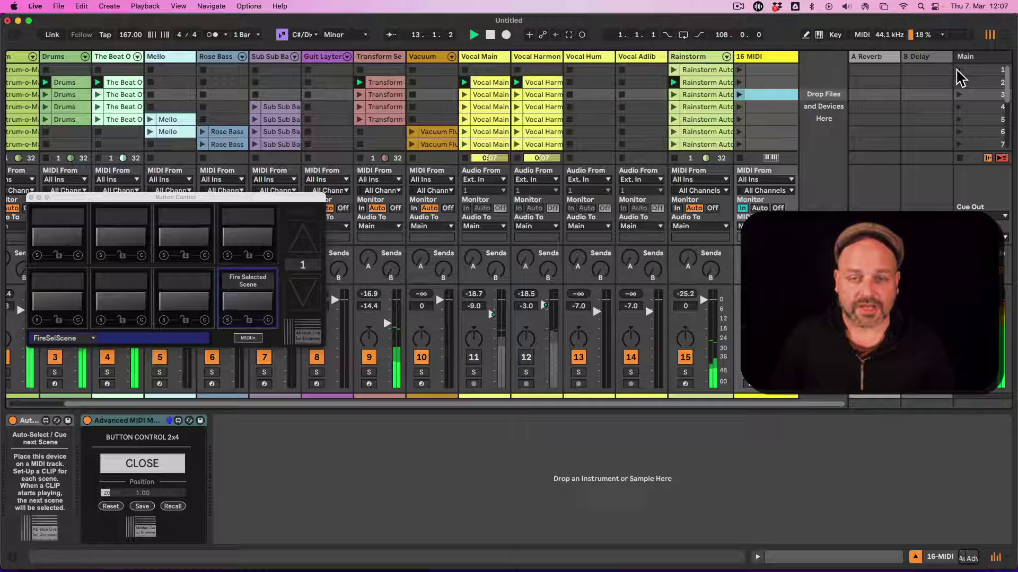
- Select 16 MIDI, then show the Main track's rack with Glue Thresh -6.03 dB and Glue Makeup 2.54 dB
{"action": "left_click", "coordinate": [765, 57]}
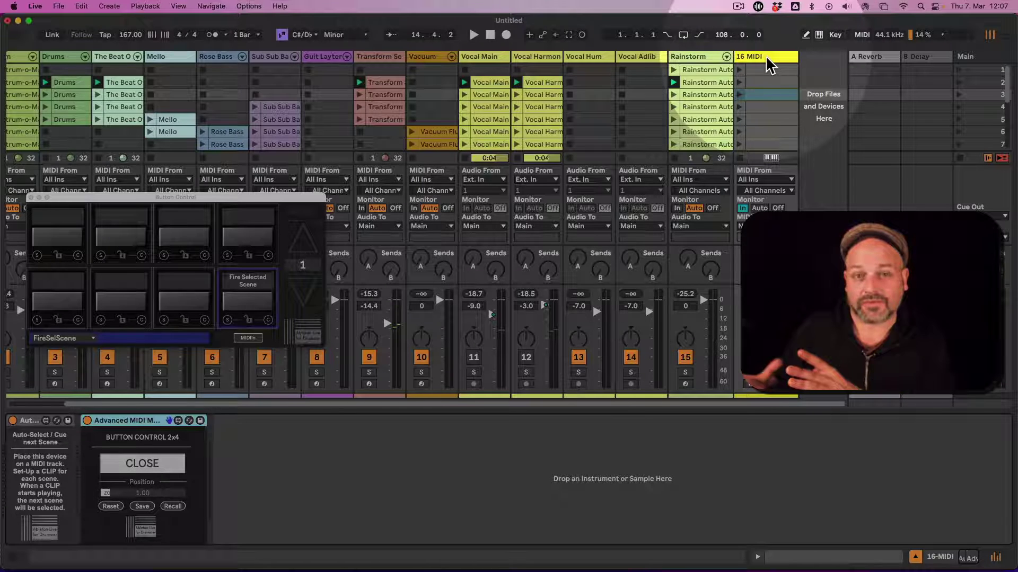
{"action": "left_click", "coordinate": [980, 55]}
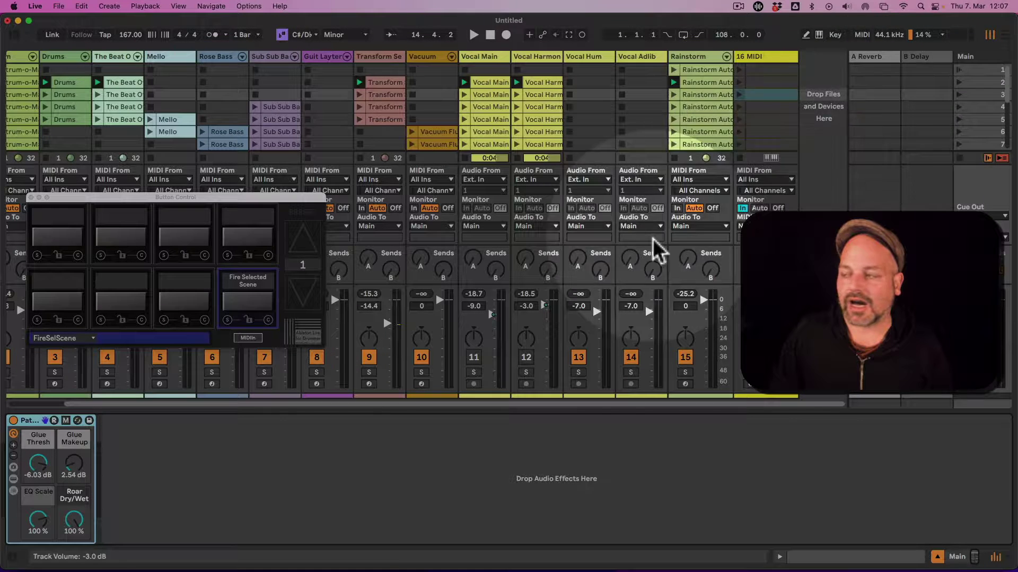
- Launch scenes 1 and 2, show 16 MIDI's Auto-Select and Advanced MIDI devices, and relaunch scene 1
{"action": "left_click", "coordinate": [969, 60]}
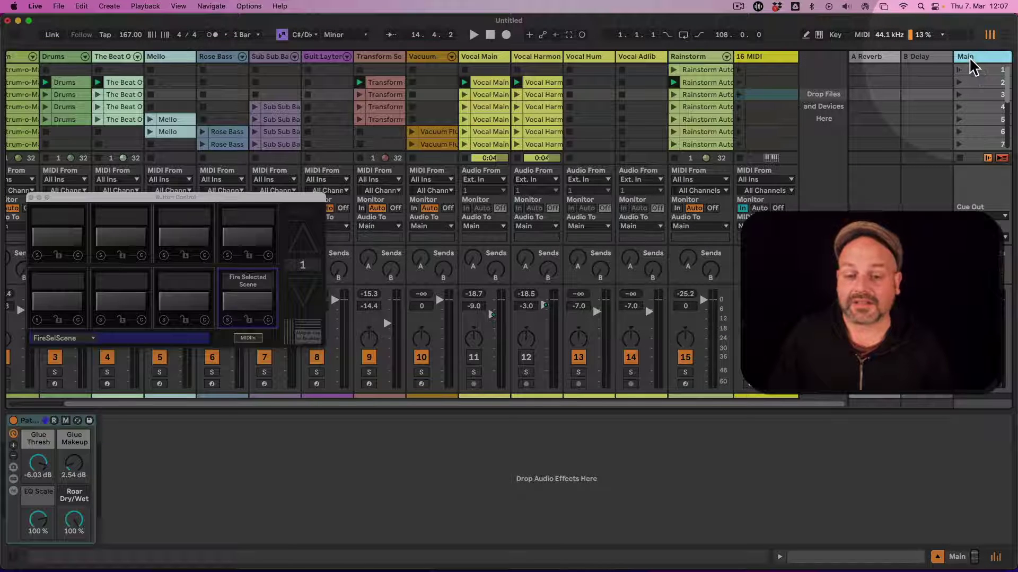
{"action": "left_click", "coordinate": [978, 70]}
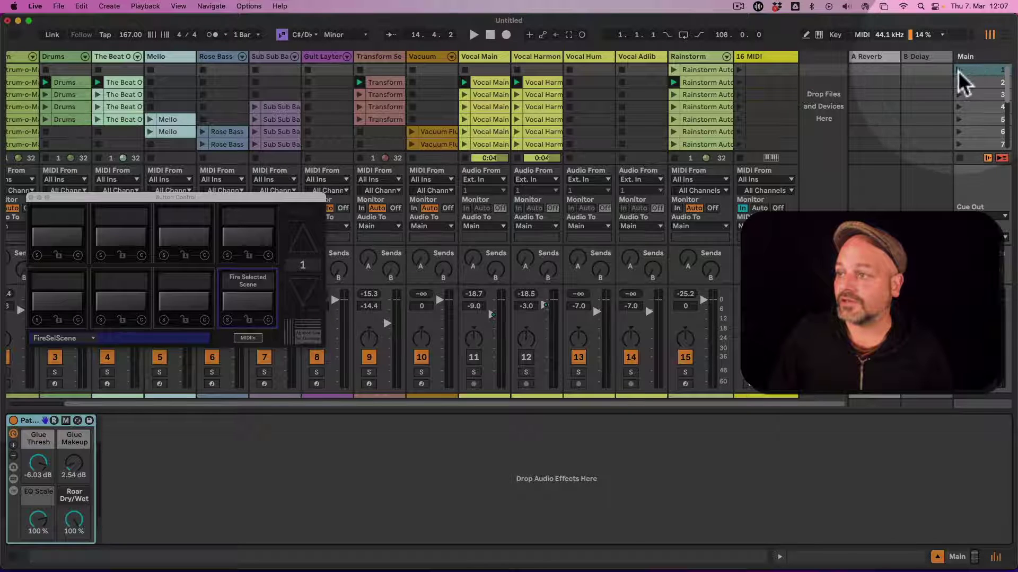
{"action": "left_click", "coordinate": [959, 71]}
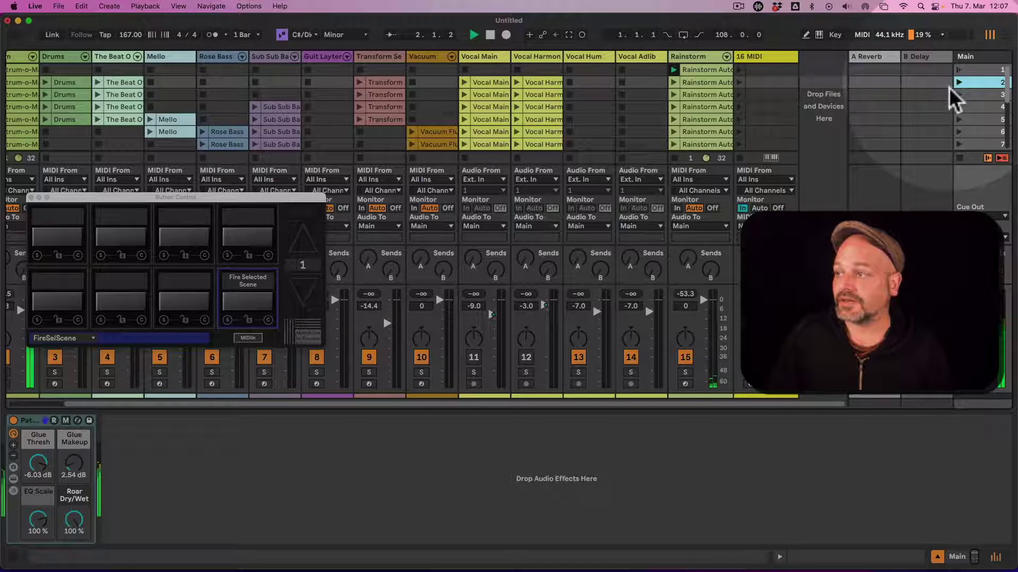
{"action": "left_click", "coordinate": [959, 82]}
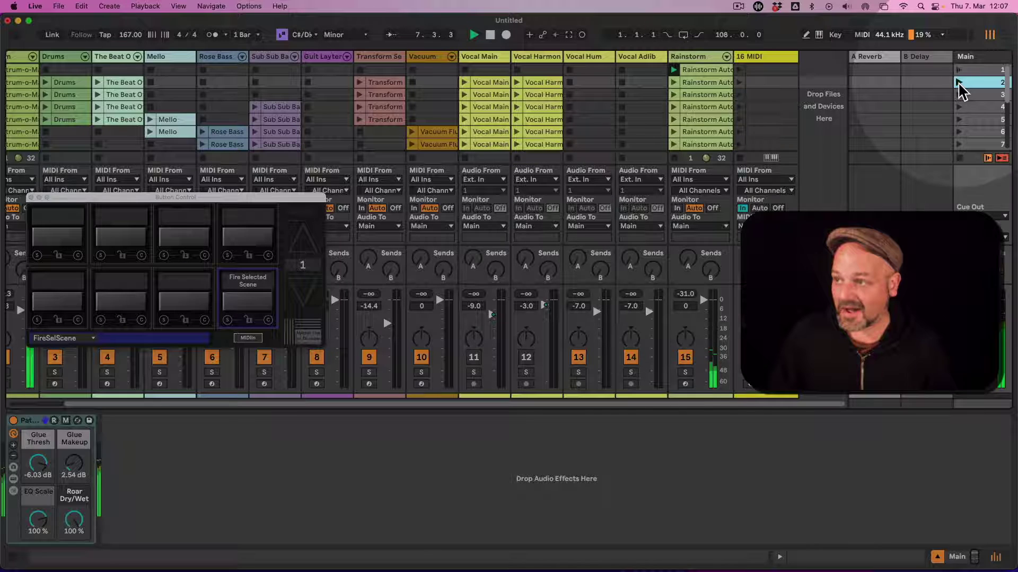
{"action": "left_click", "coordinate": [771, 68]}
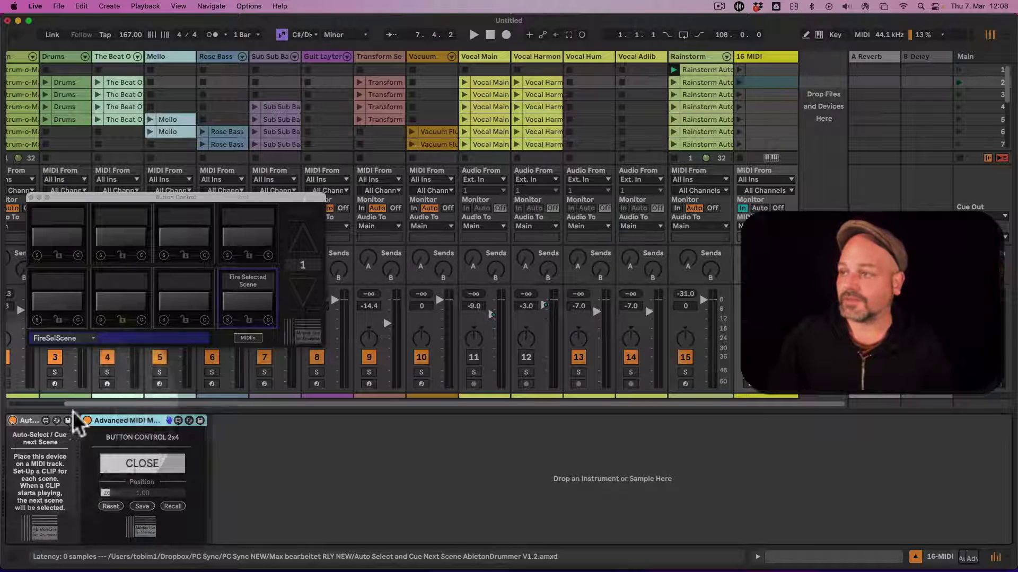
{"action": "left_click", "coordinate": [960, 69]}
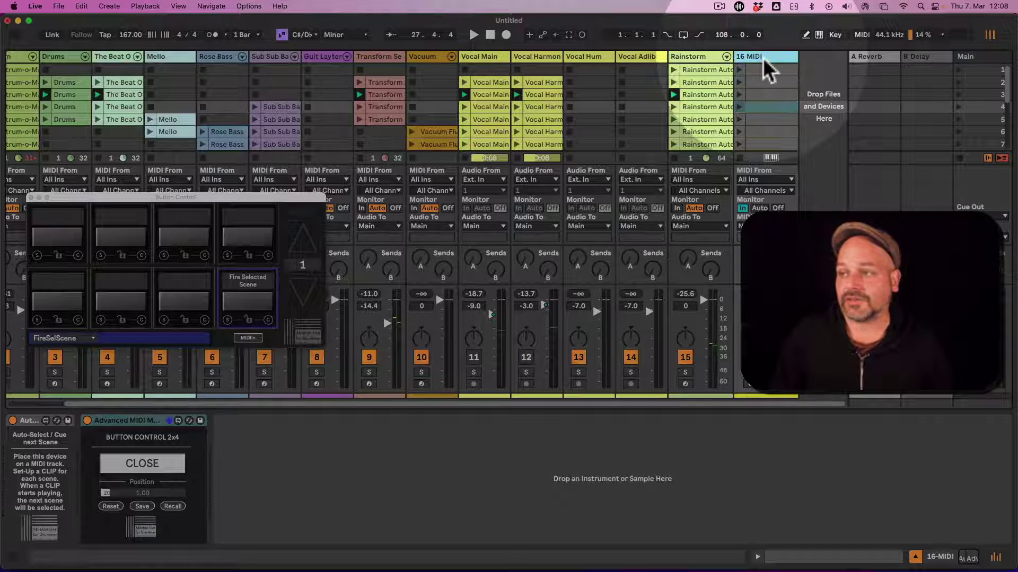
- Turn off Auto-Select, launch scene 1, and inspect its Next follow action with Action Time 8.0.0
{"action": "left_click", "coordinate": [13, 420]}
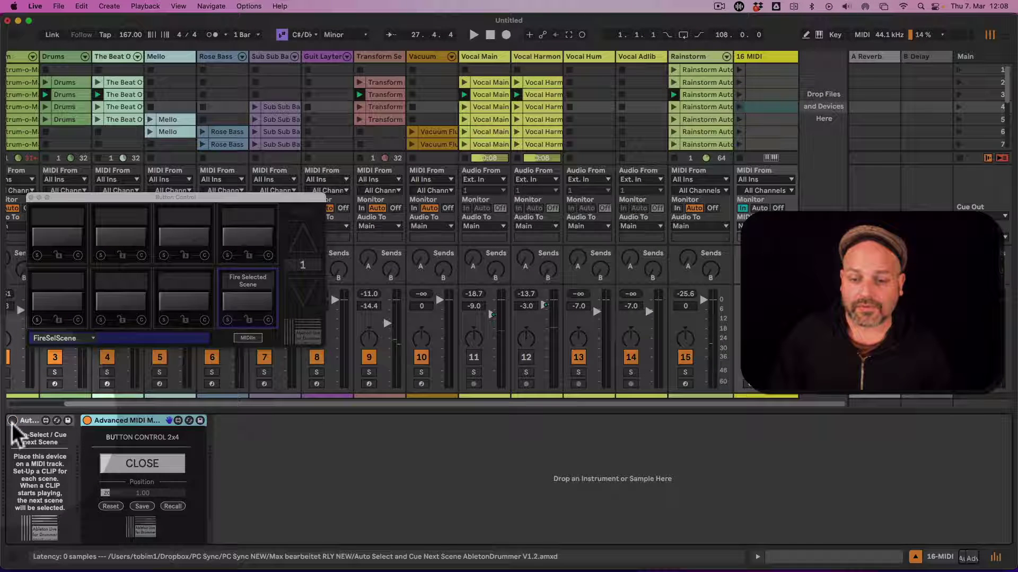
{"action": "left_click", "coordinate": [971, 70]}
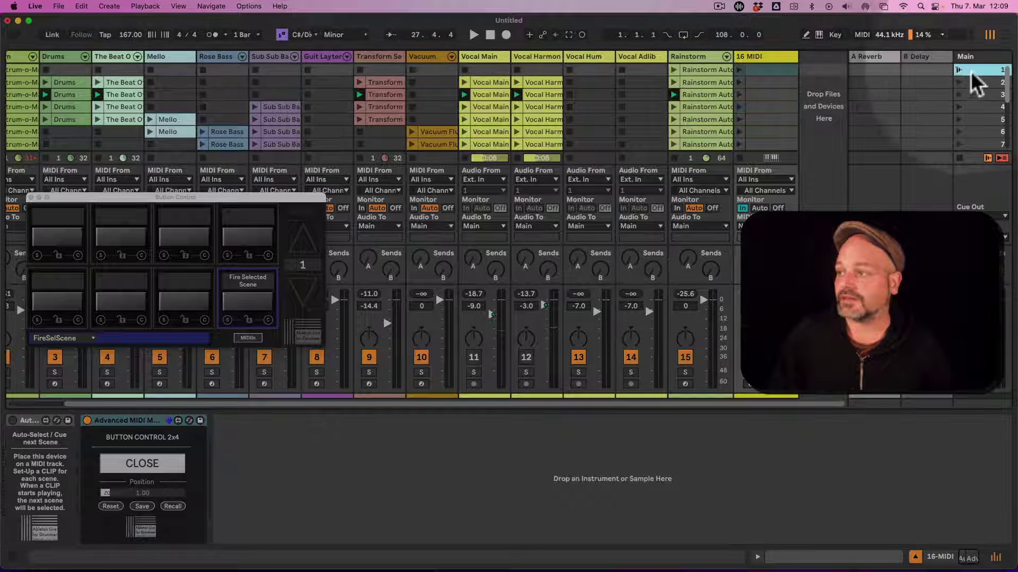
{"action": "left_click", "coordinate": [958, 69]}
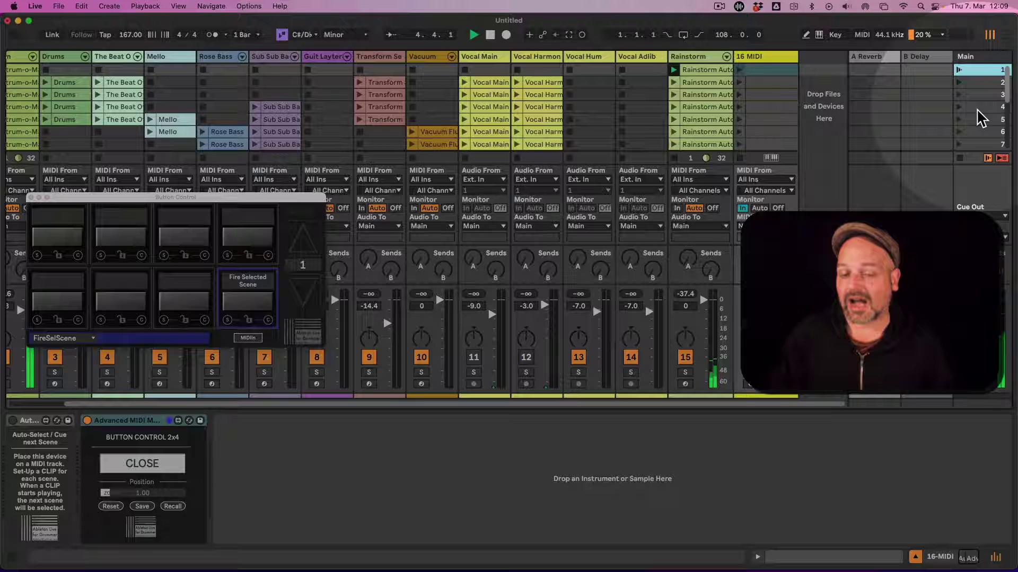
{"action": "left_click", "coordinate": [977, 74]}
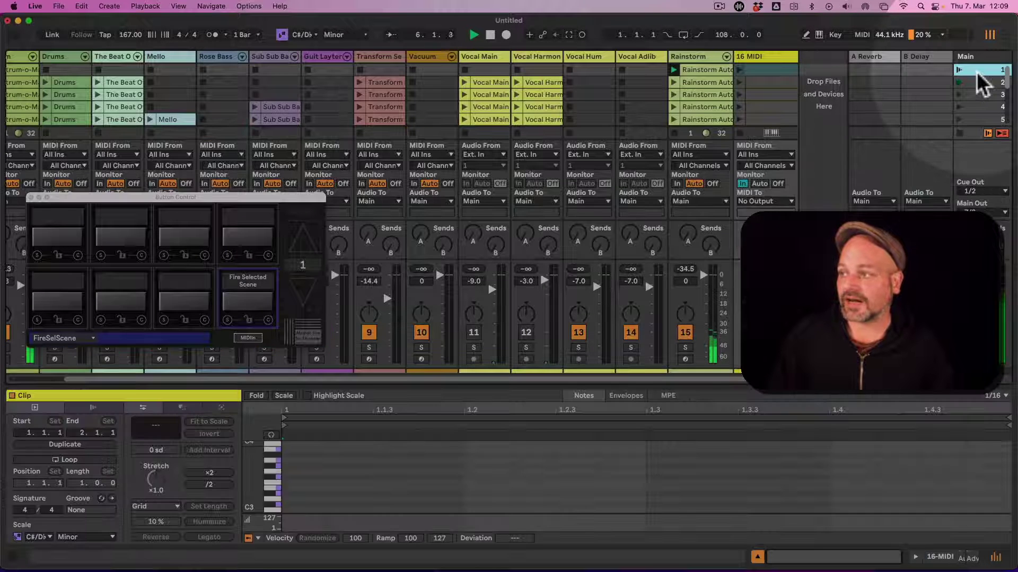
{"action": "left_click", "coordinate": [979, 74]}
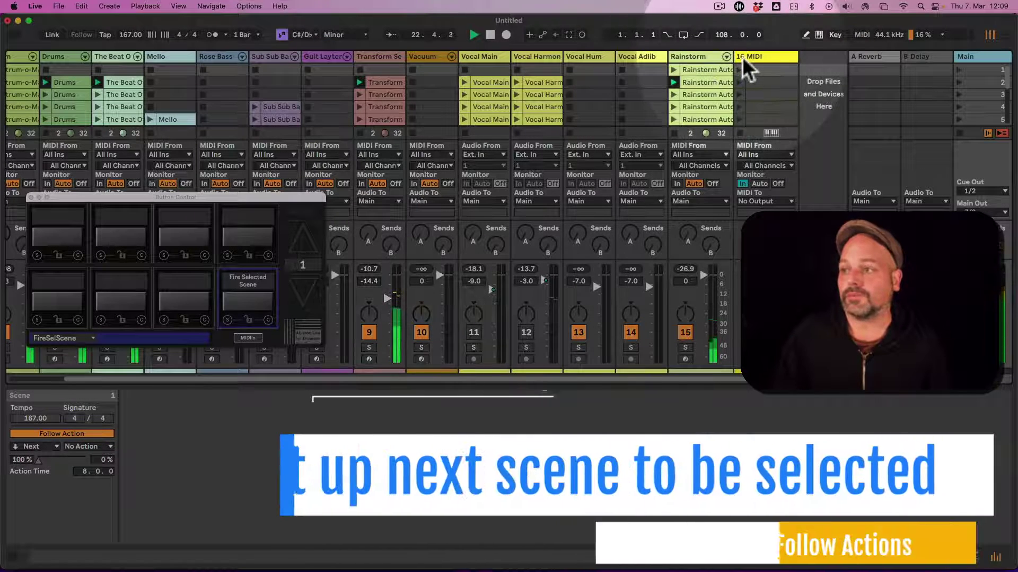
- Switch the Auto-Select device on the 16 MIDI track back on
{"action": "left_click", "coordinate": [759, 55]}
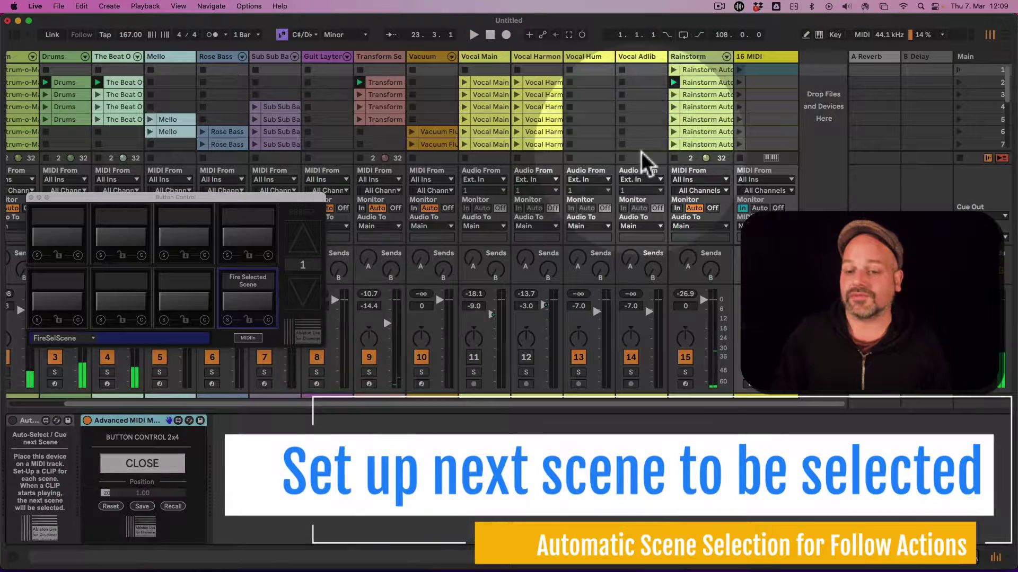
{"action": "left_click", "coordinate": [31, 424]}
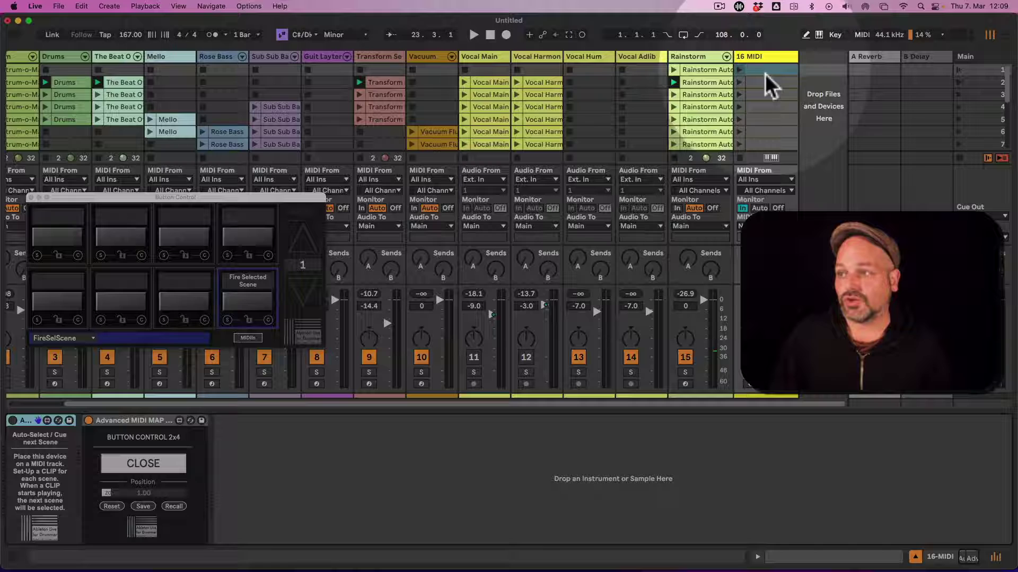
{"action": "left_click", "coordinate": [768, 57]}
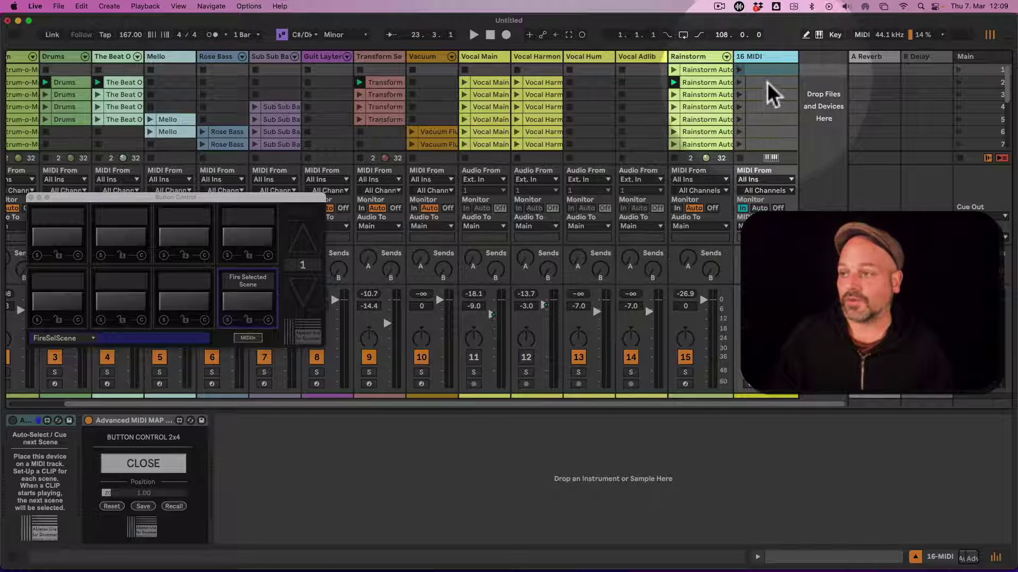
- Create an empty MIDI clip in 16 MIDI's first slot and bring up the track's devices
{"action": "left_click", "coordinate": [765, 72]}
{"action": "double_click", "coordinate": [765, 71]}
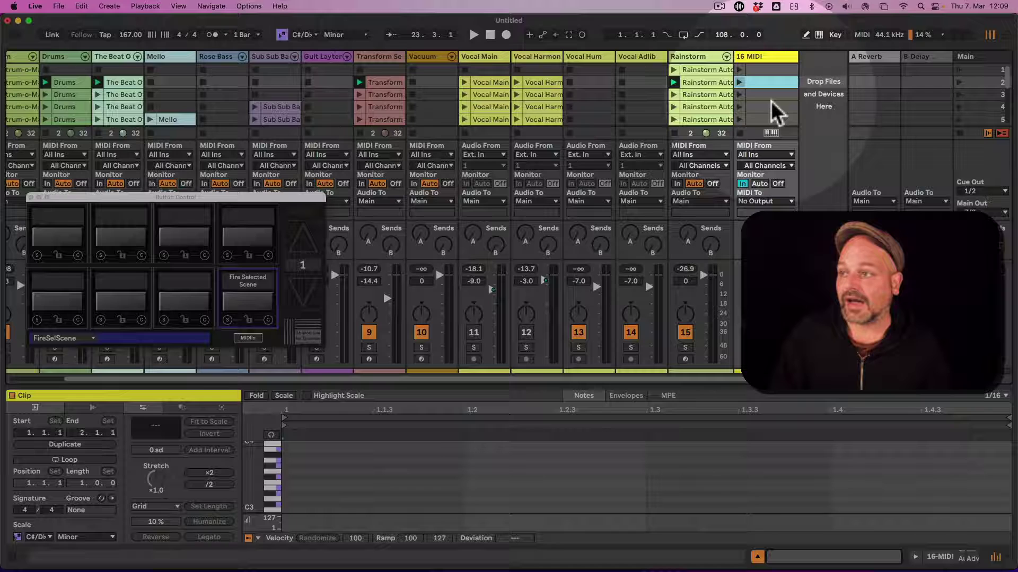
{"action": "key", "text": "Down"}
{"action": "key", "text": "Down"}
{"action": "key", "text": "Down"}
{"action": "key", "text": "Down"}
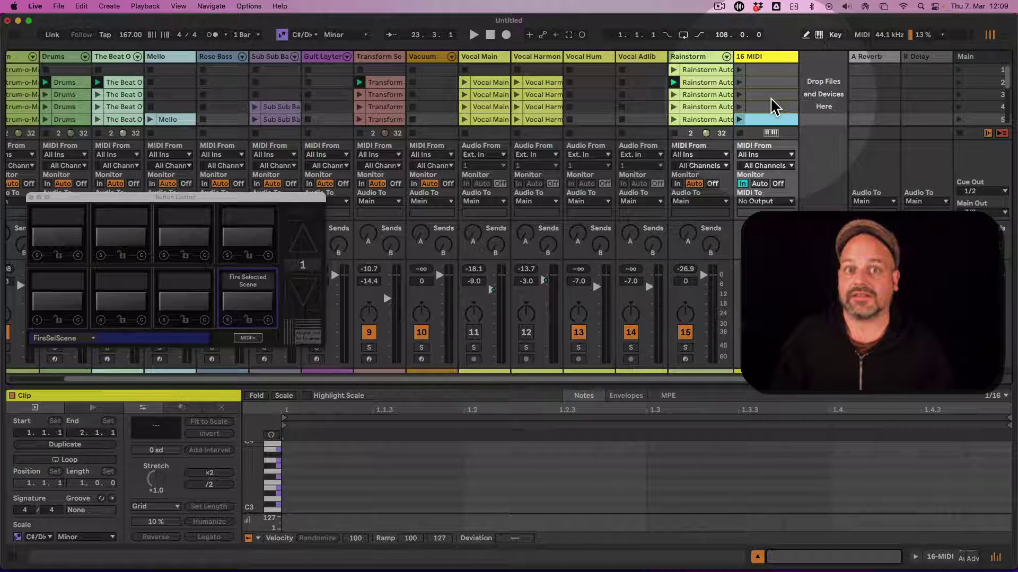
{"action": "left_click", "coordinate": [781, 56]}
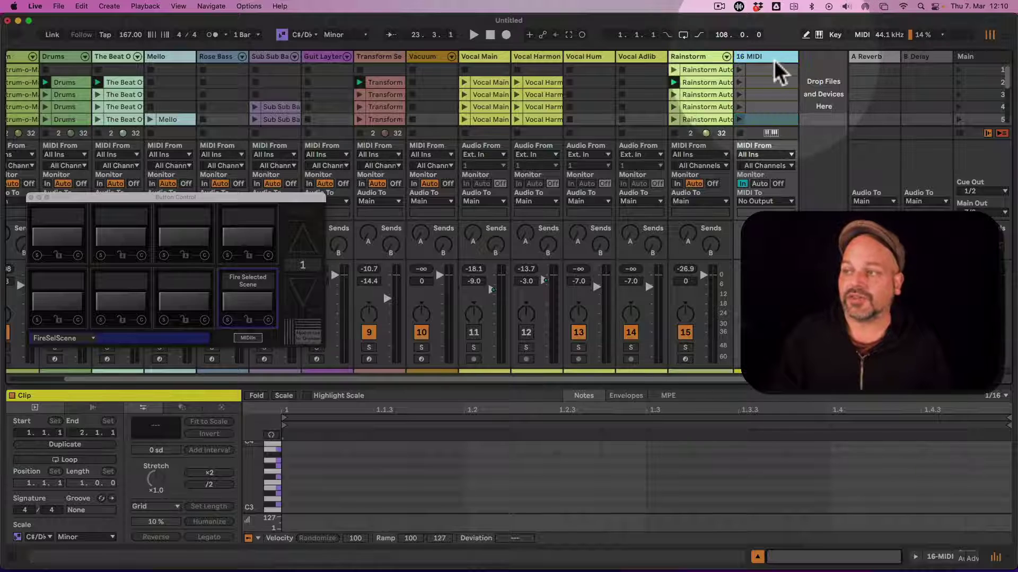
{"action": "double_click", "coordinate": [774, 59]}
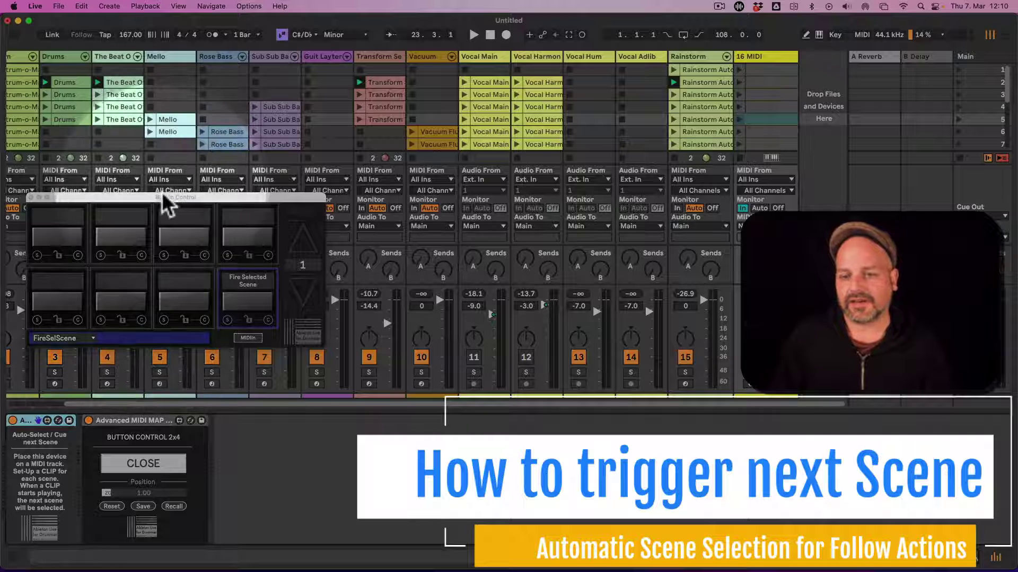
- Reposition the floating Button Control window over the session view
{"action": "mouse_move", "coordinate": [163, 199]}
{"action": "left_mouse_down"}
{"action": "mouse_move", "coordinate": [177, 200]}
{"action": "mouse_move", "coordinate": [162, 202]}
{"action": "left_mouse_up"}
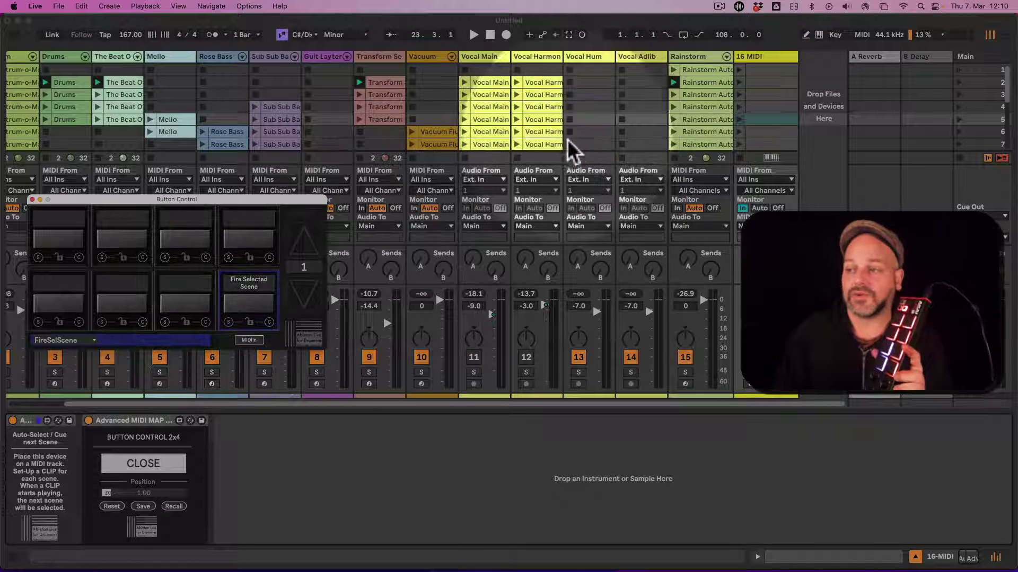
{"action": "left_click", "coordinate": [757, 56]}
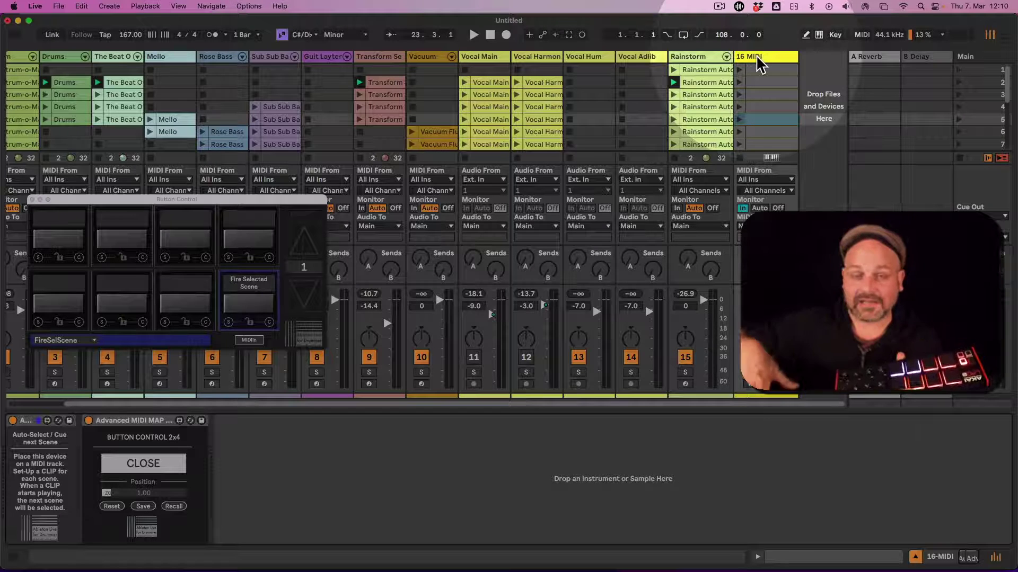
{"action": "left_click", "coordinate": [249, 344]}
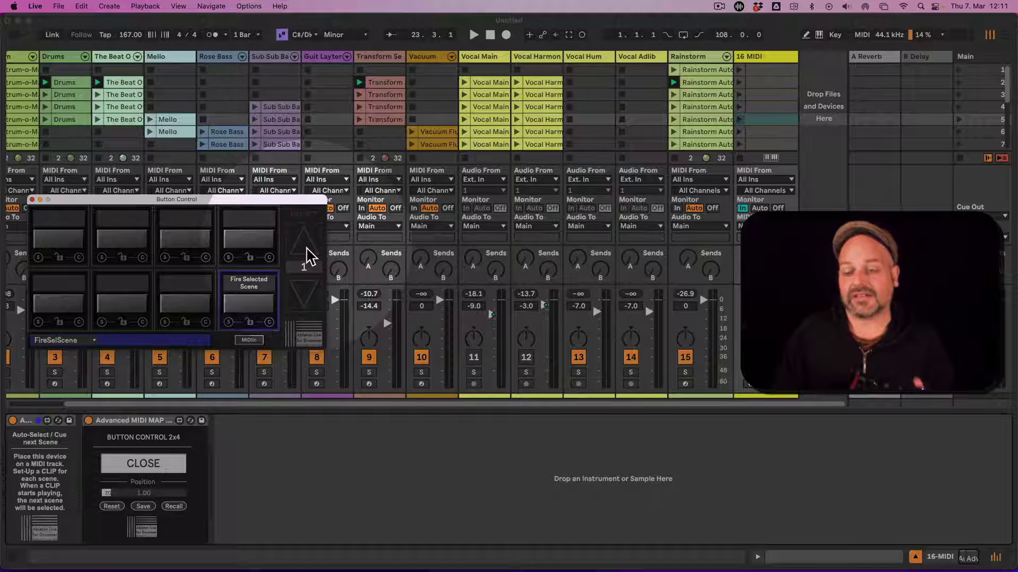
- Fire the selected scene from the Button Control pad, advancing the scene counter to 2, keeping FireSelScene
{"action": "left_click", "coordinate": [310, 257]}
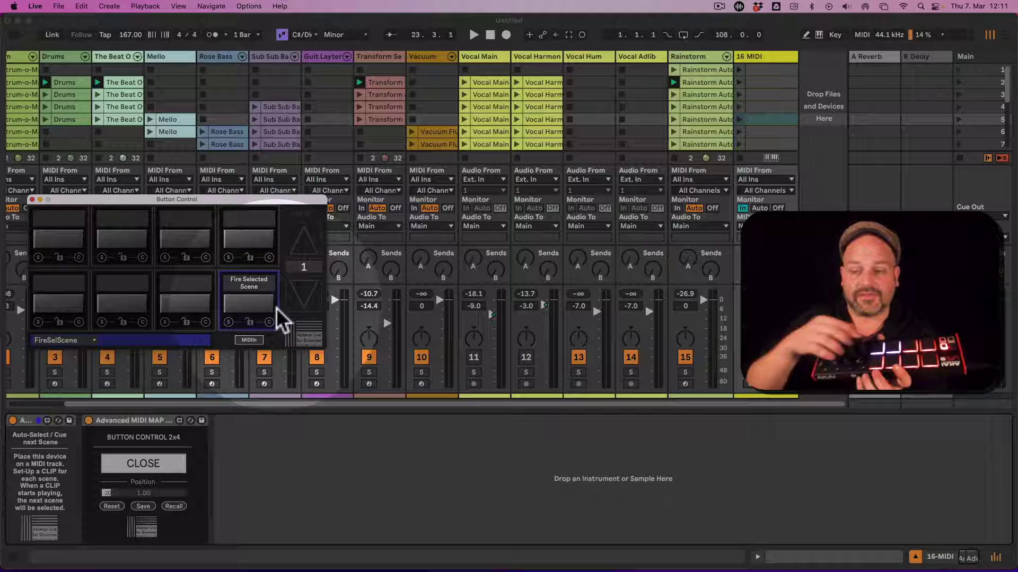
{"action": "left_click", "coordinate": [277, 314]}
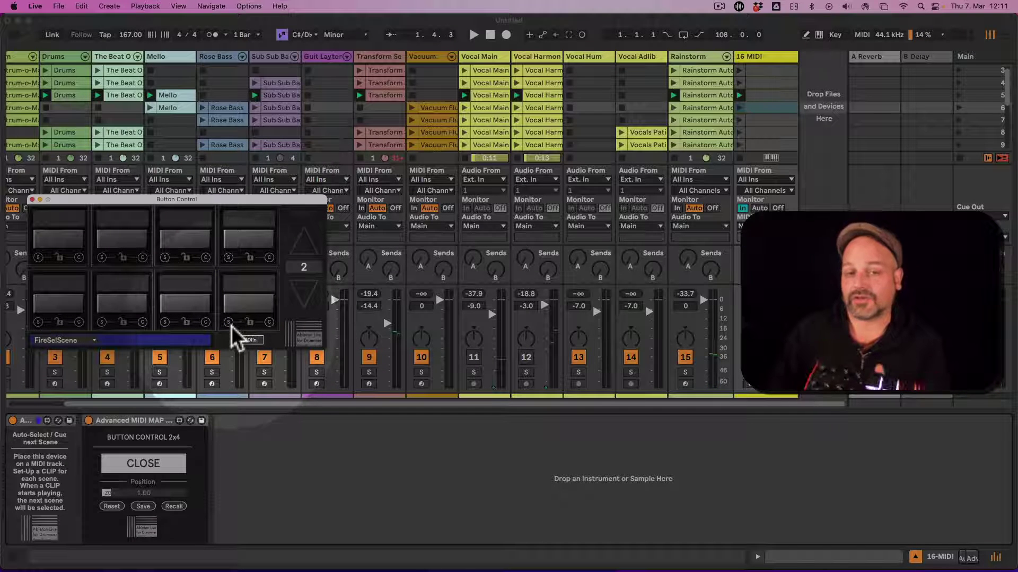
{"action": "left_click", "coordinate": [74, 342]}
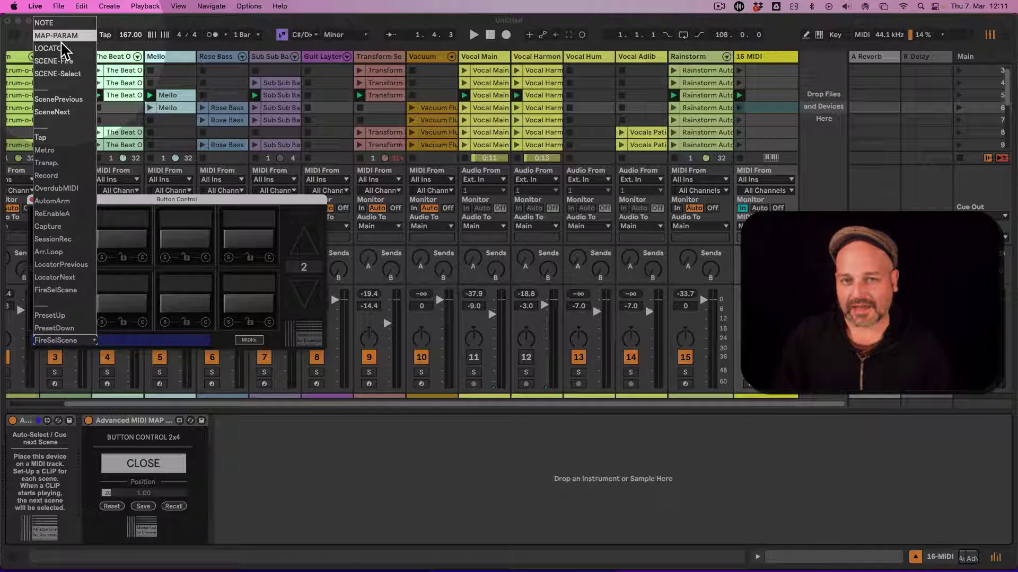
{"action": "left_click", "coordinate": [142, 16]}
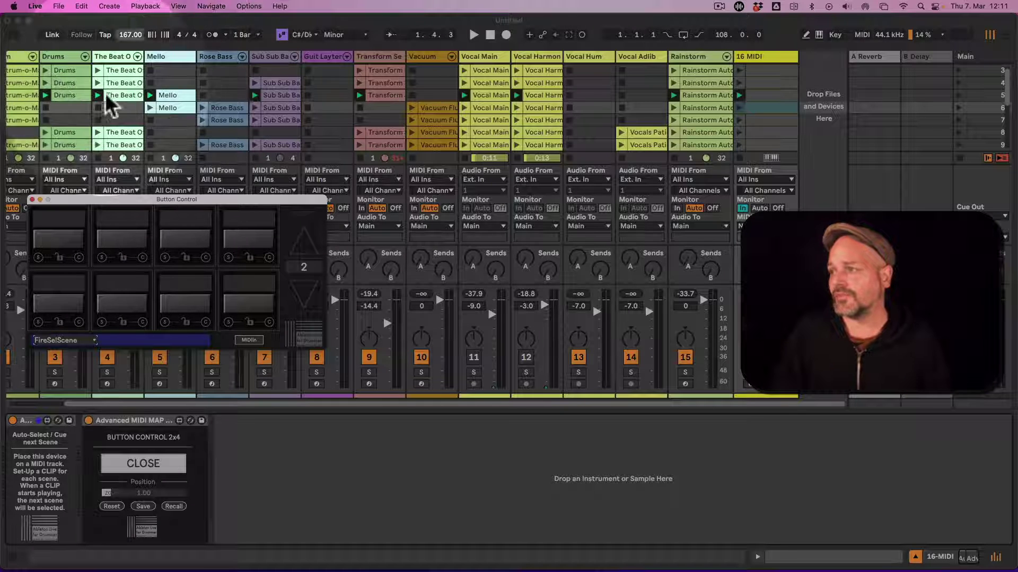
- In MIDI Map Mode, check the Main scene-launch control's mapping: channel 1, CC 73
{"action": "left_click", "coordinate": [861, 42]}
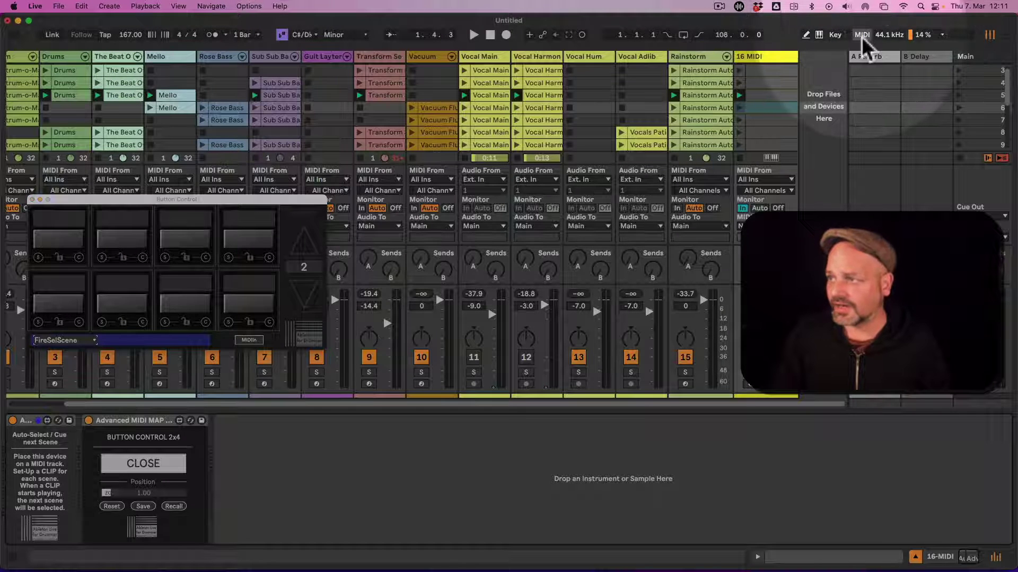
{"action": "left_click", "coordinate": [862, 35]}
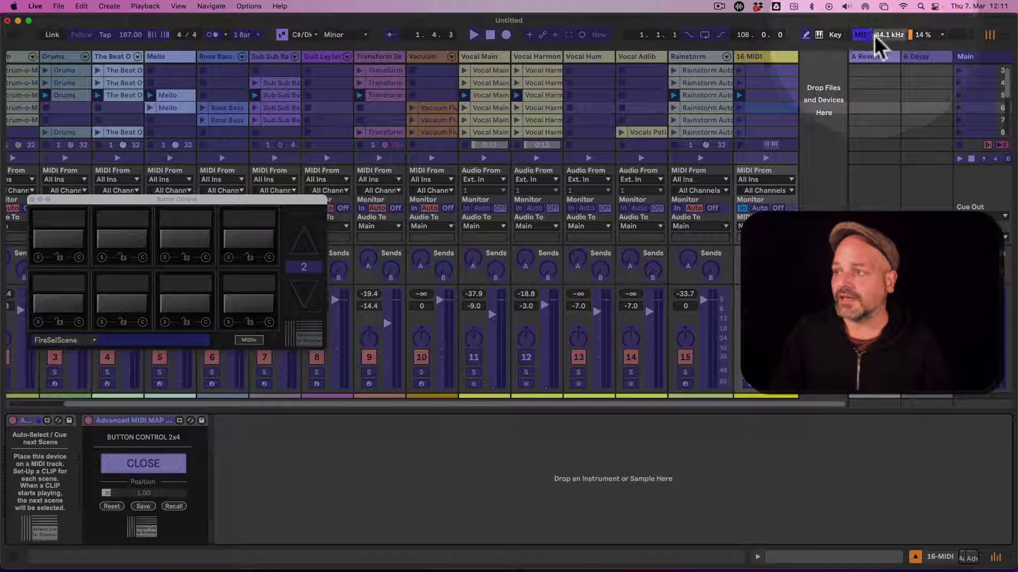
{"action": "left_click", "coordinate": [862, 35]}
{"action": "left_click", "coordinate": [861, 38]}
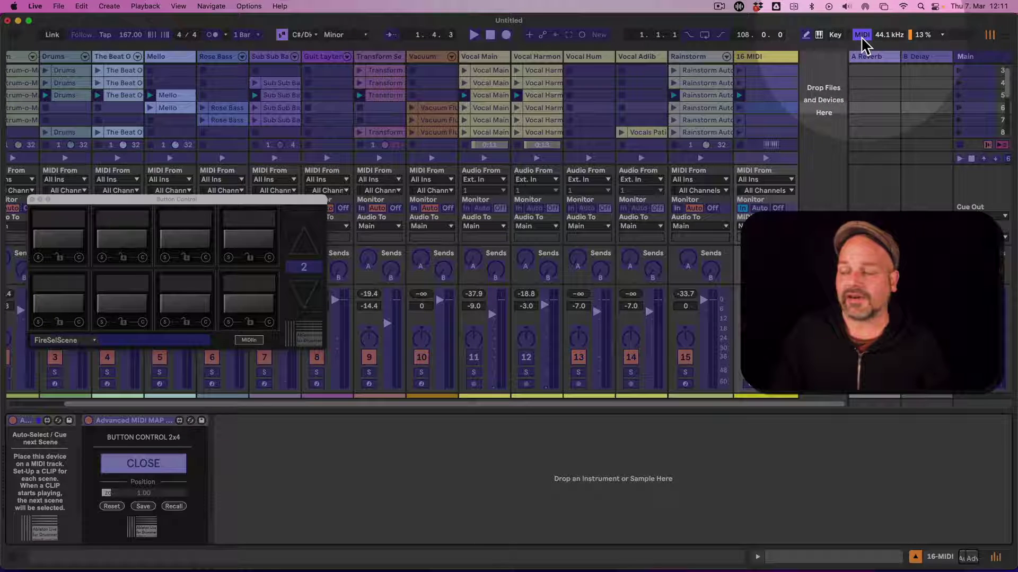
{"action": "left_click", "coordinate": [960, 159]}
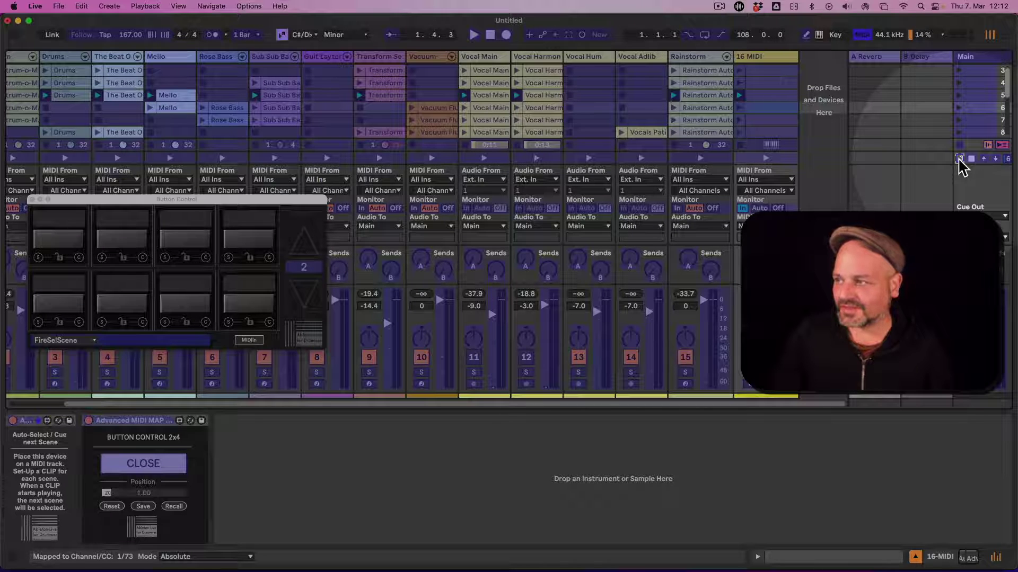
- Toggle MIDI Map Mode several times, ending with it switched off
{"action": "left_click", "coordinate": [862, 37]}
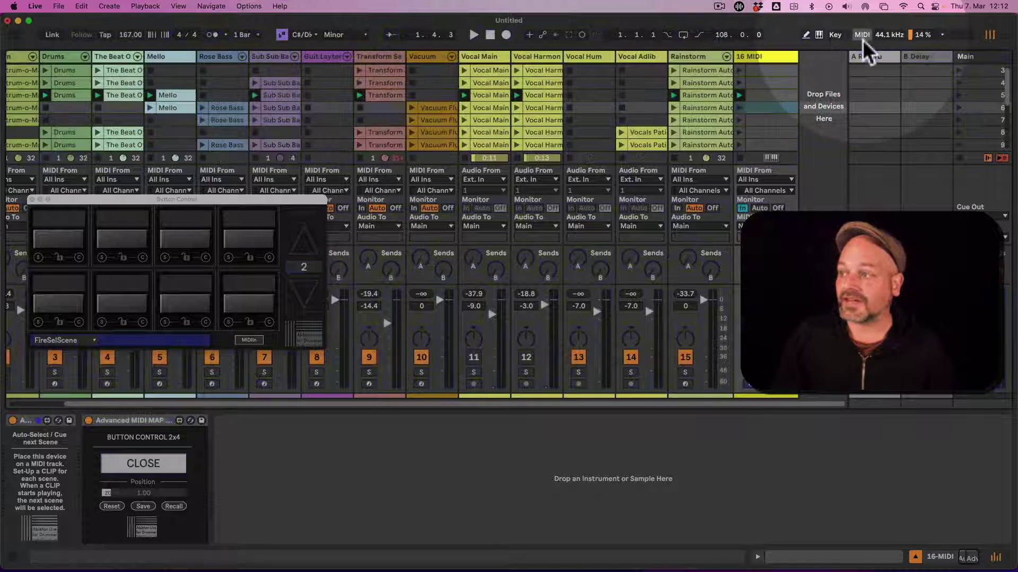
{"action": "left_click", "coordinate": [862, 37]}
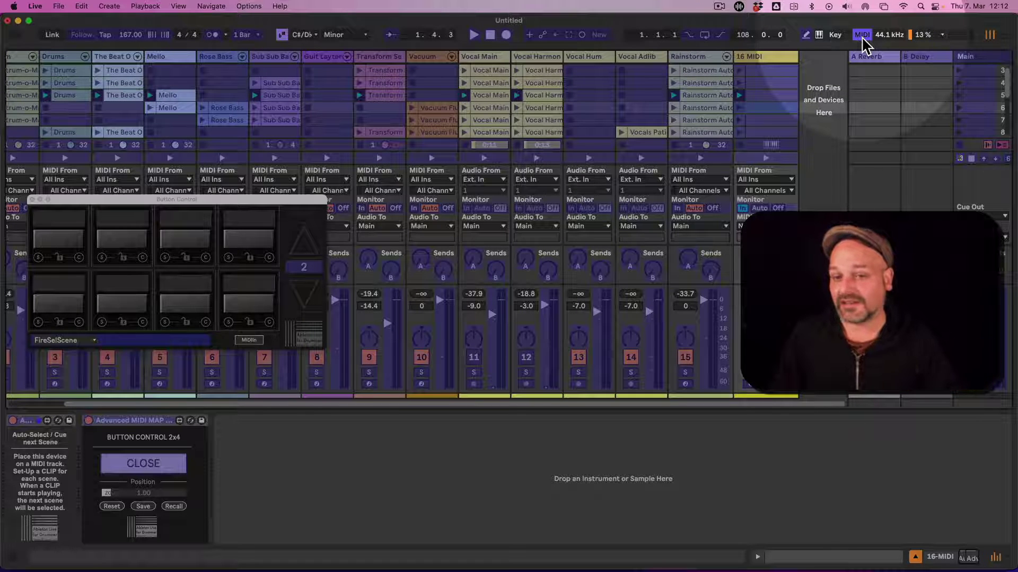
{"action": "left_click", "coordinate": [861, 36]}
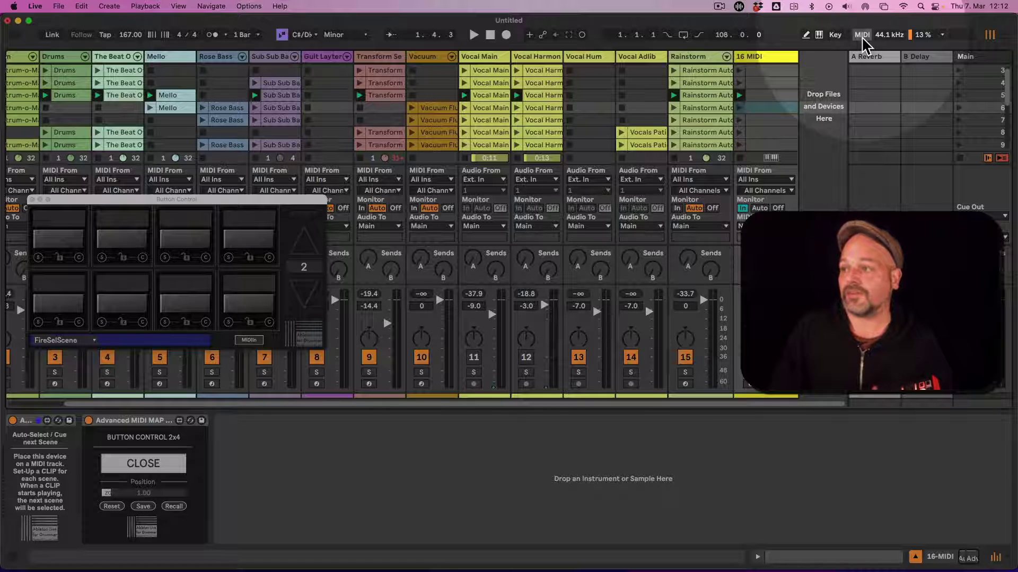
{"action": "left_click", "coordinate": [861, 35]}
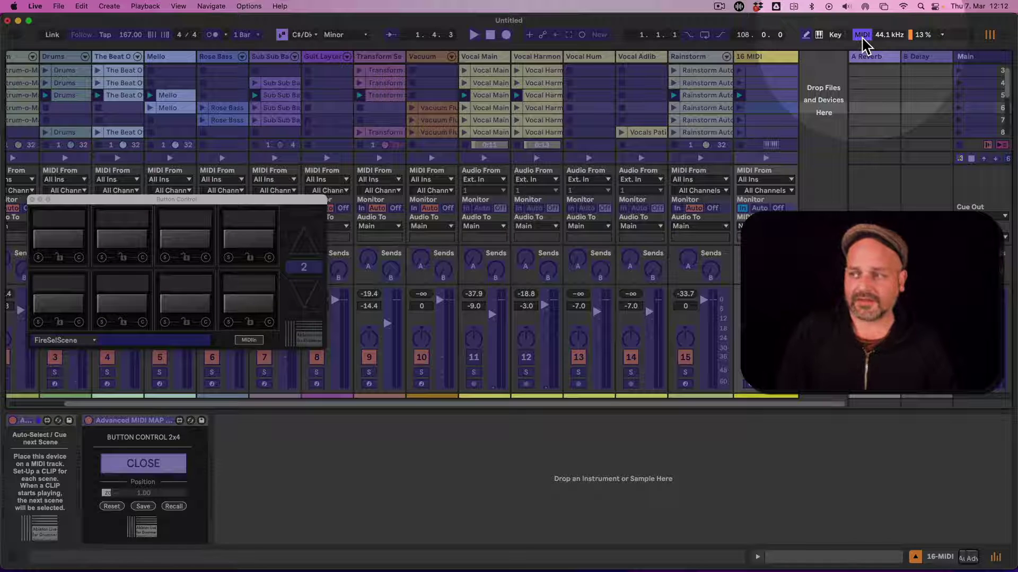
{"action": "left_click", "coordinate": [861, 35]}
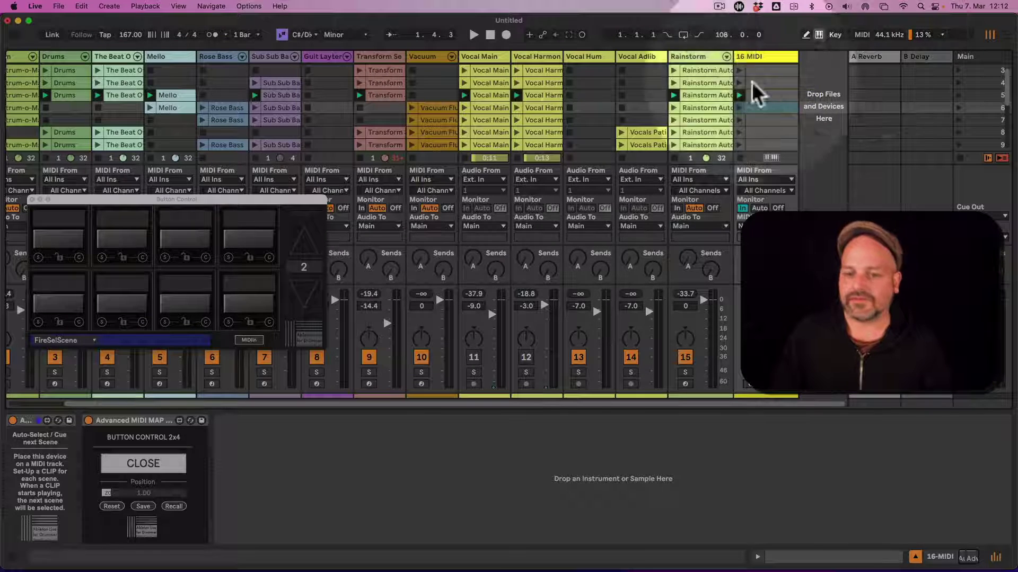
{"action": "left_click", "coordinate": [71, 341]}
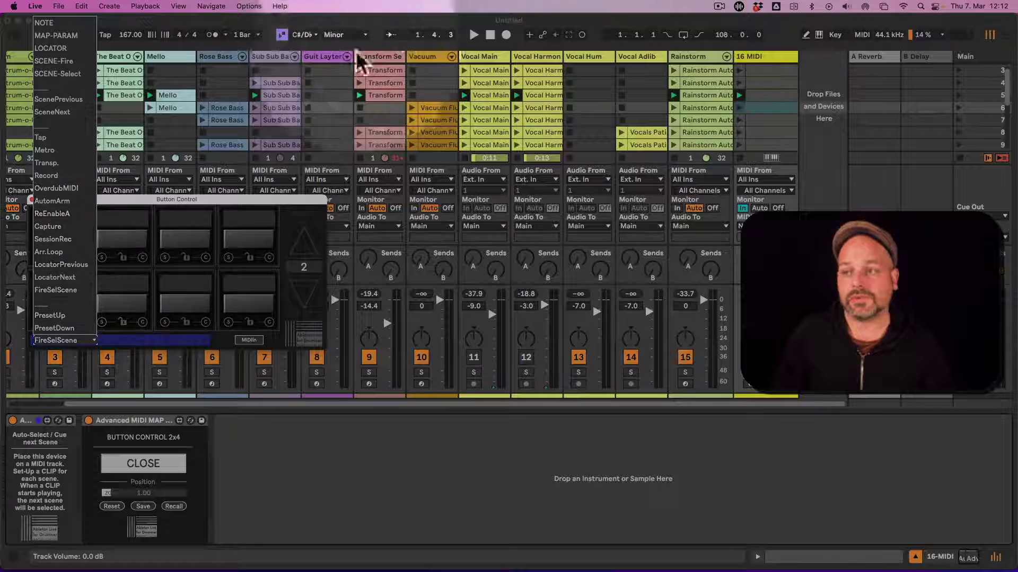
{"action": "left_click", "coordinate": [175, 27]}
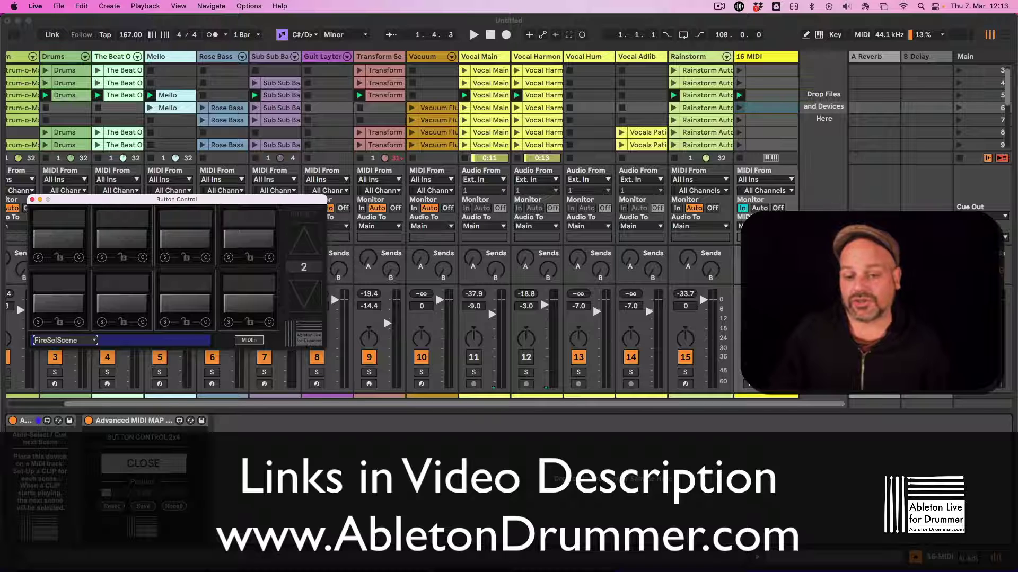
{"action": "left_click", "coordinate": [25, 422]}
{"action": "left_click", "coordinate": [26, 424]}
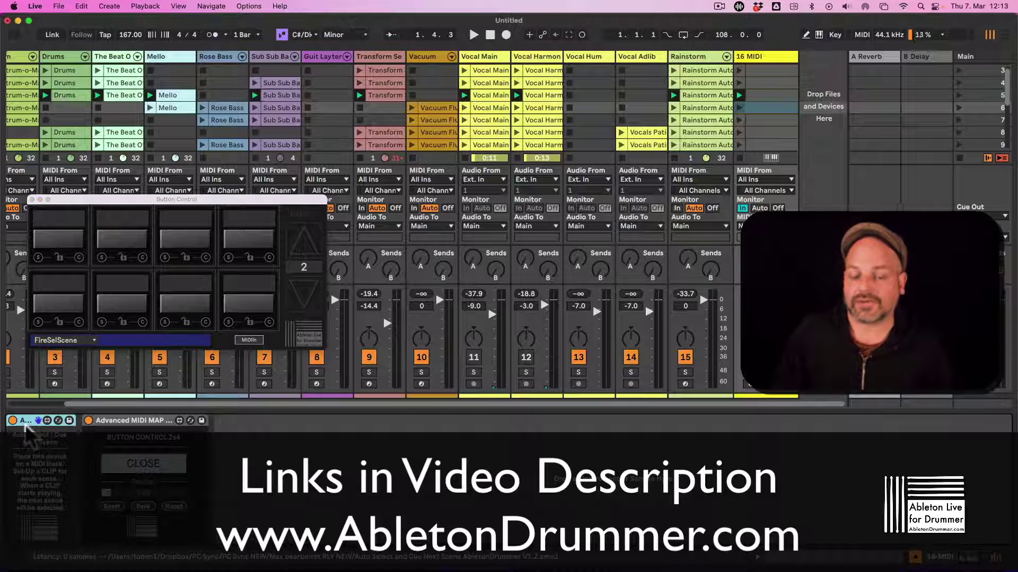